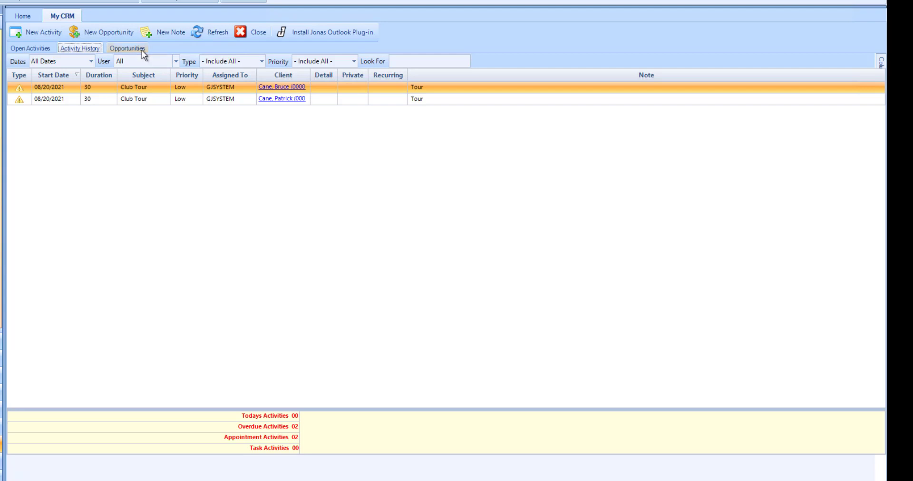
Step: Show the list of opportunities in My CRM
click(141, 49)
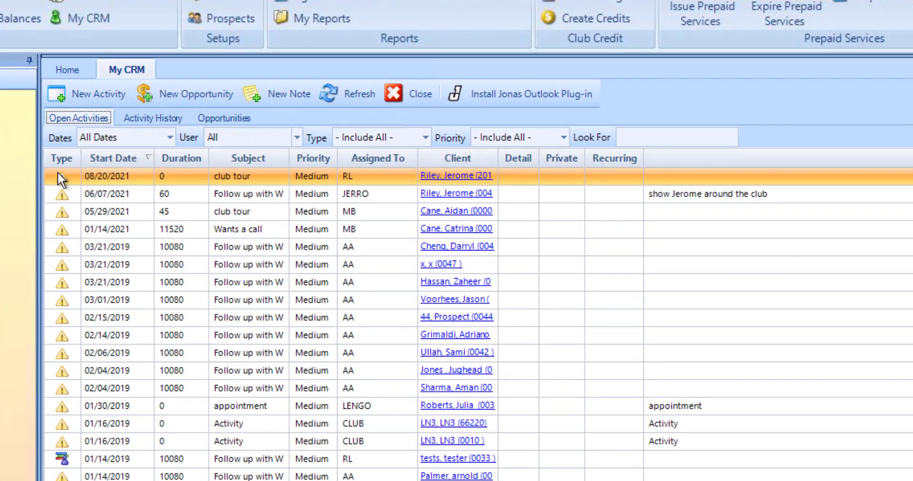
Step: Create a new activity with client type Member and add the first two listed members as its contacts
click(110, 100)
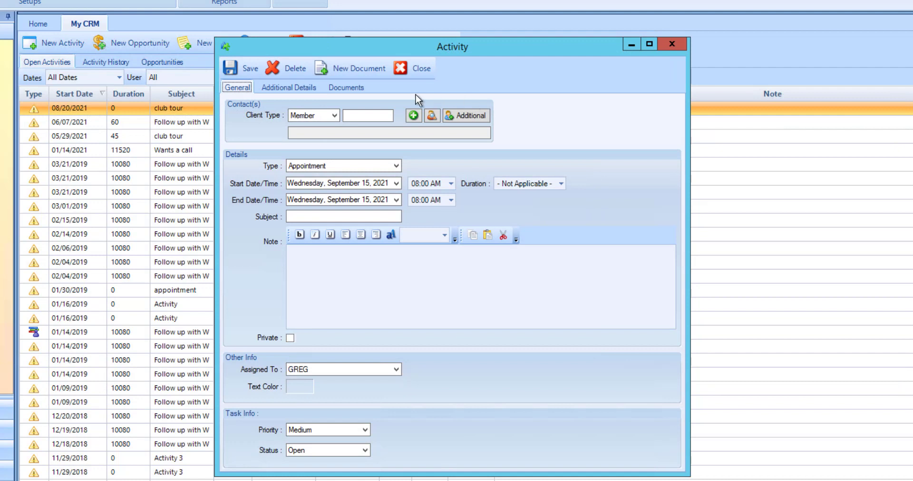
click(335, 115)
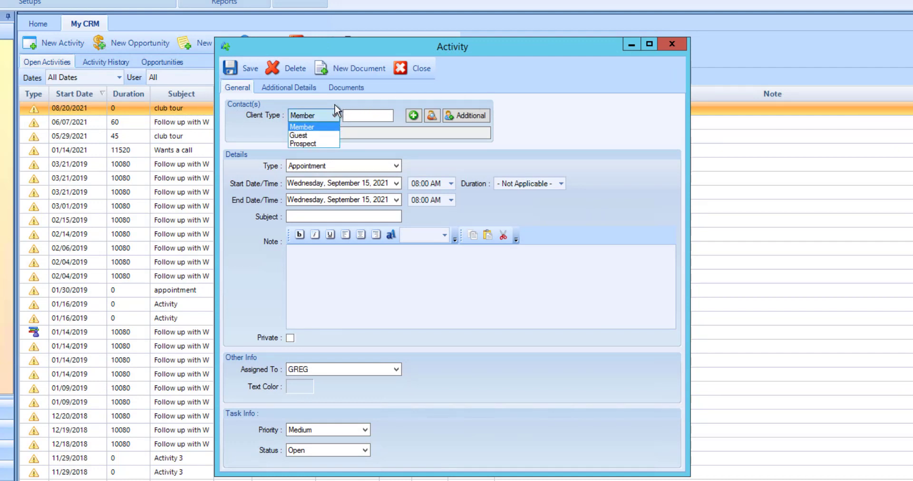
click(334, 105)
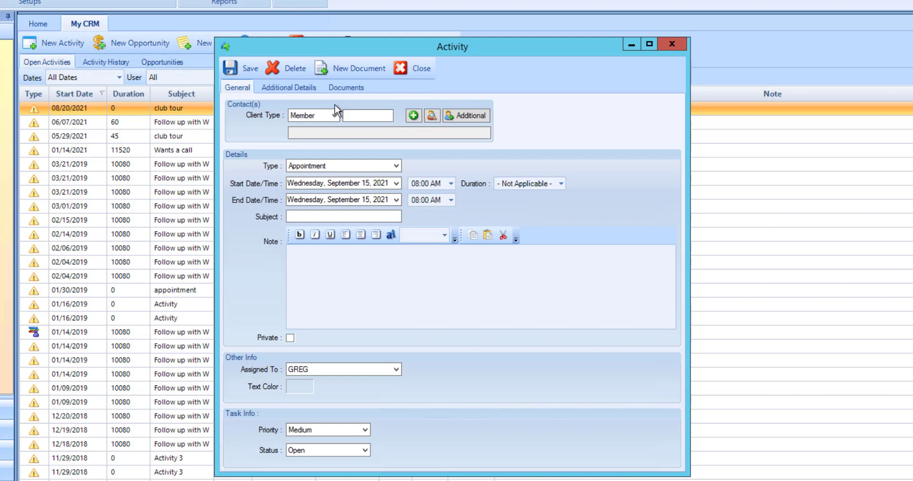
click(447, 118)
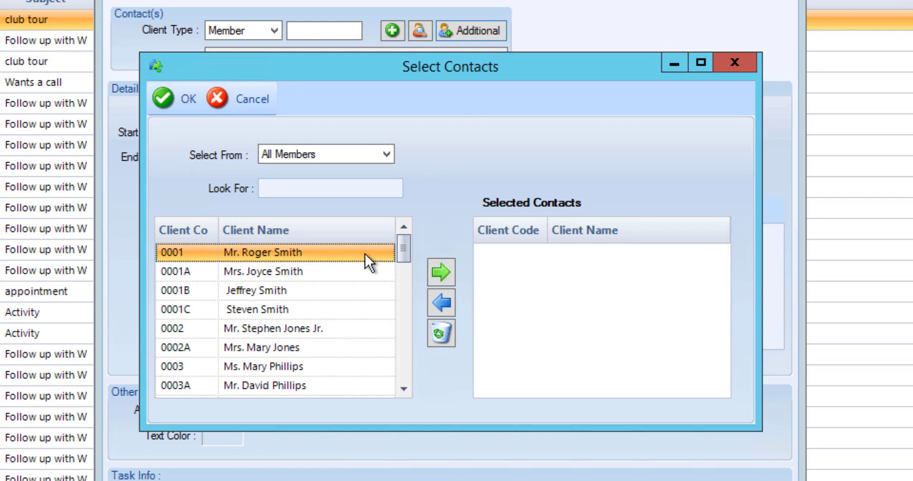
click(364, 272)
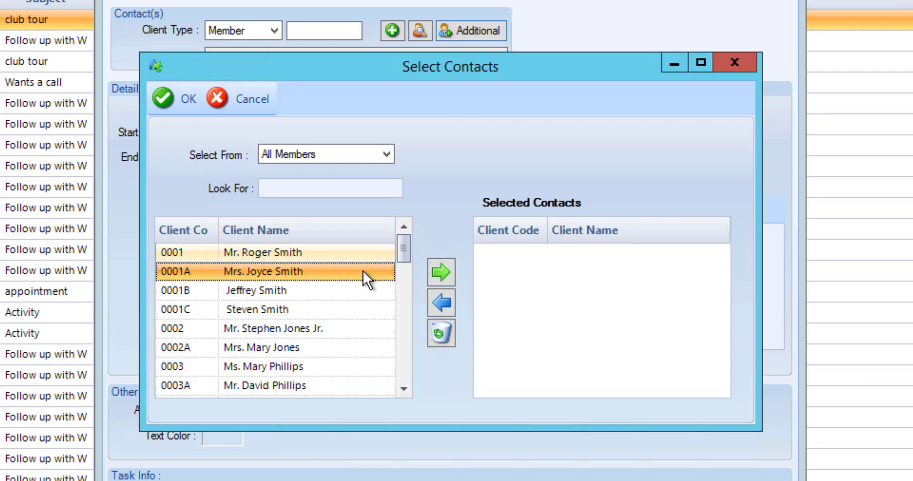
click(434, 274)
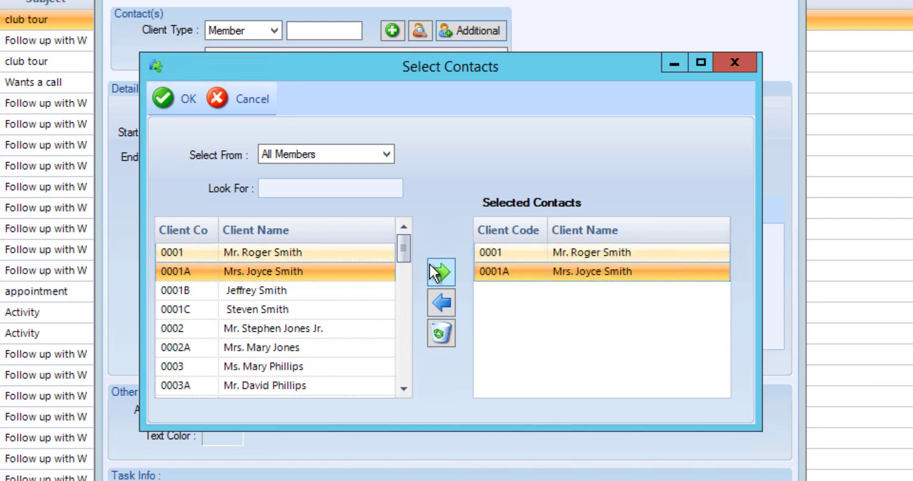
click(193, 105)
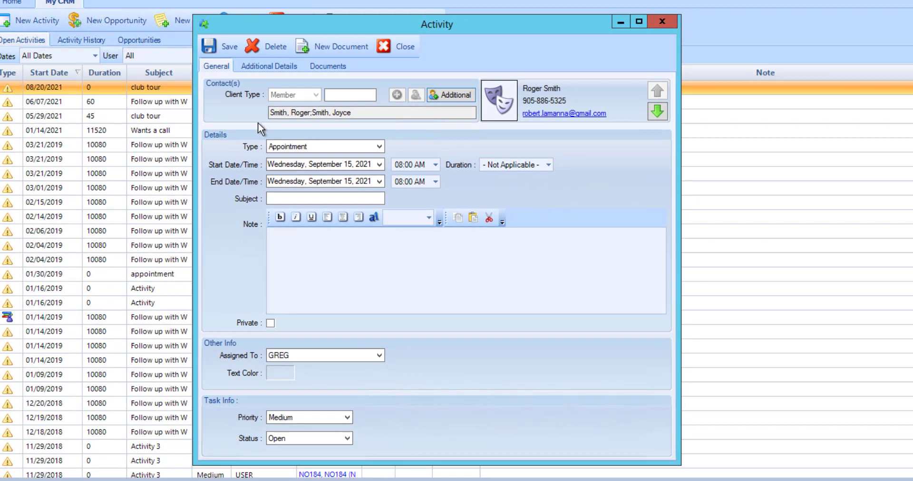
Step: Keep the activity type as Appointment, set the duration to 45 minutes and enter the subject "Club Tour"
click(379, 148)
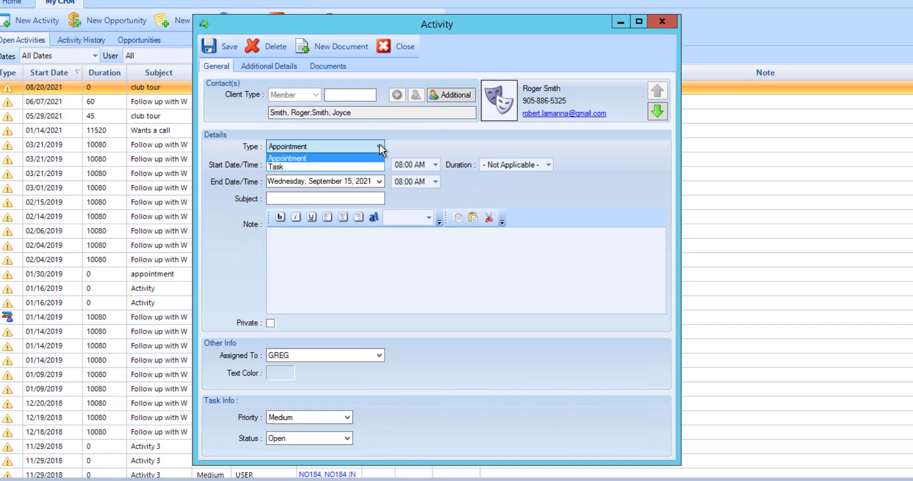
click(380, 146)
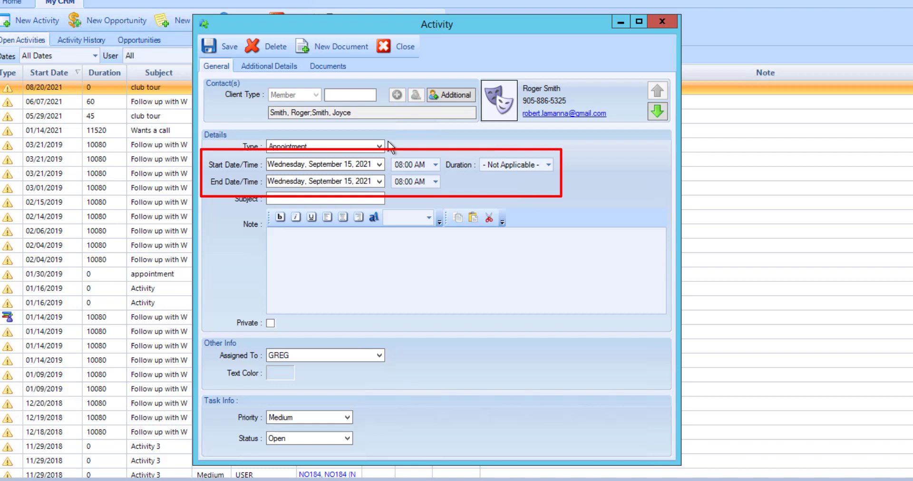
click(551, 165)
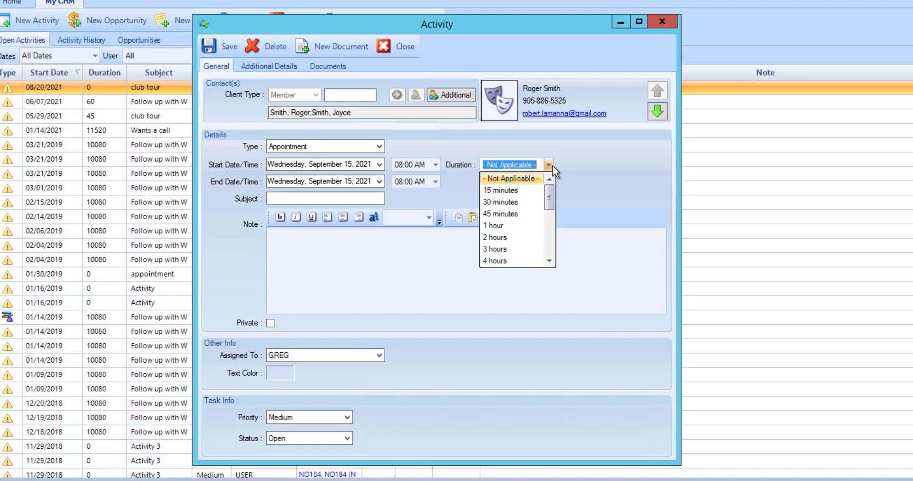
click(532, 211)
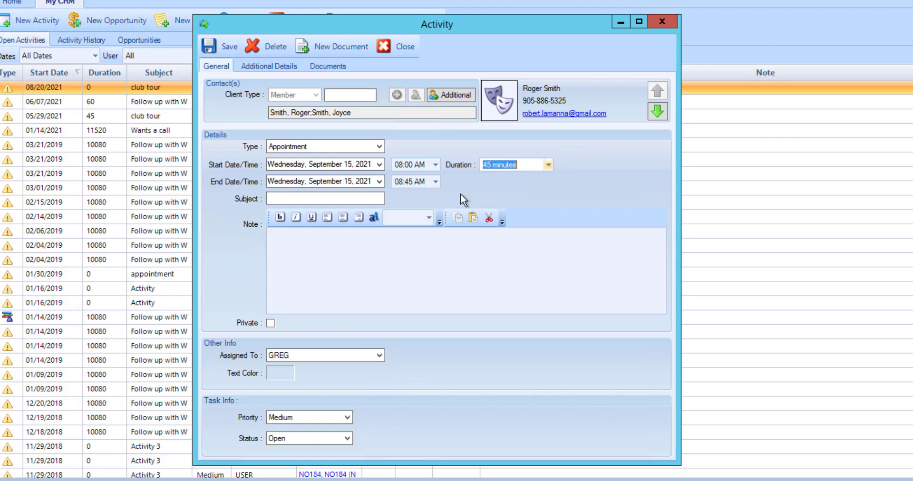
click(384, 198)
text(C)
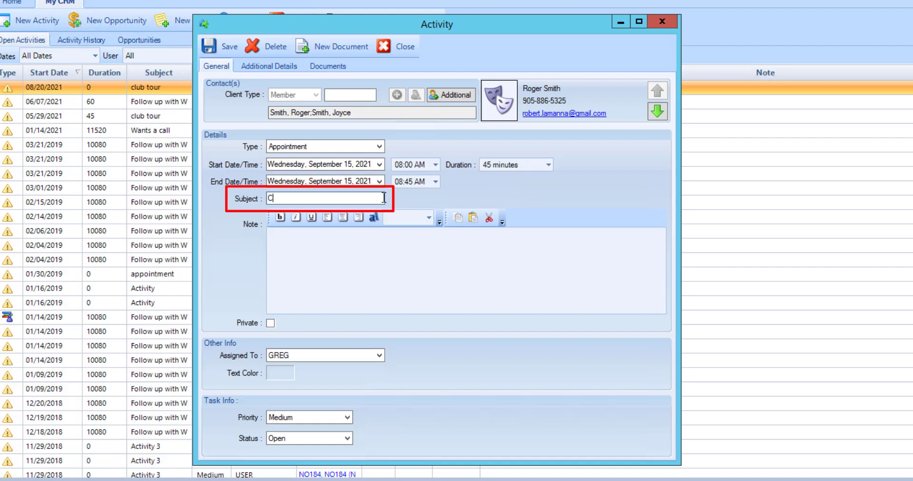
text(lub Tour)
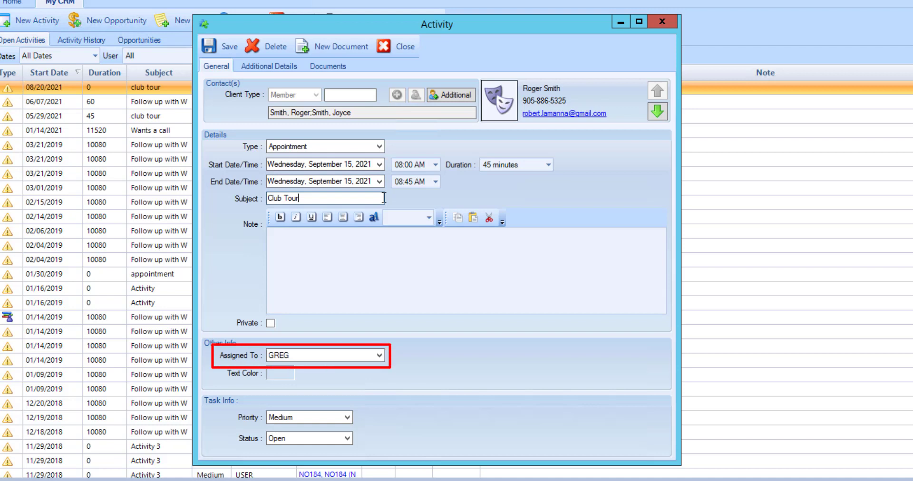
Step: Review the available priority and status options for the activity
click(349, 418)
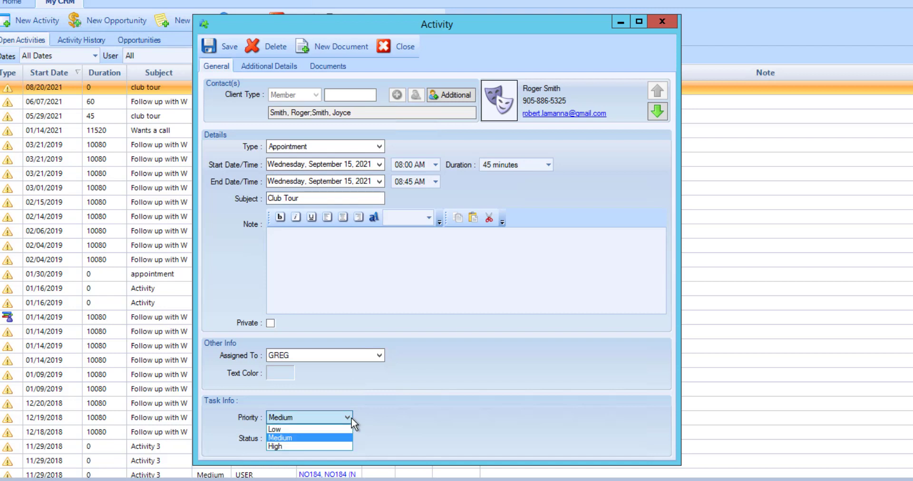
click(387, 420)
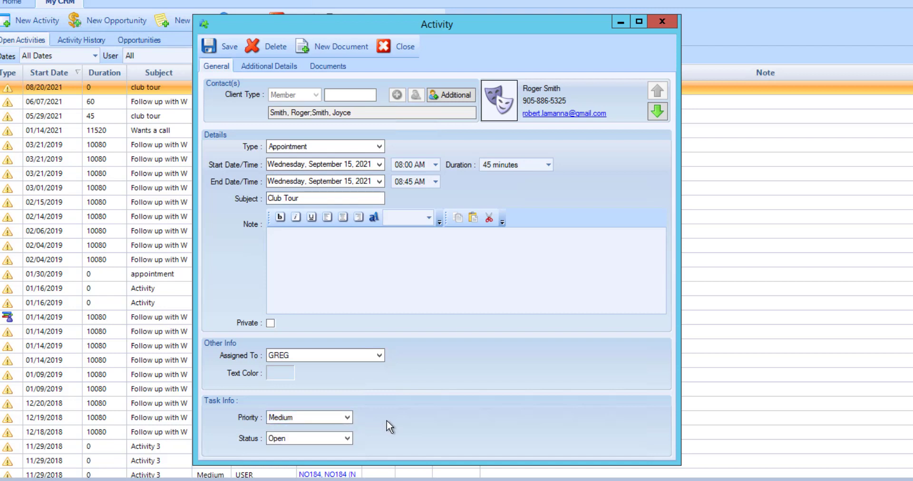
click(347, 438)
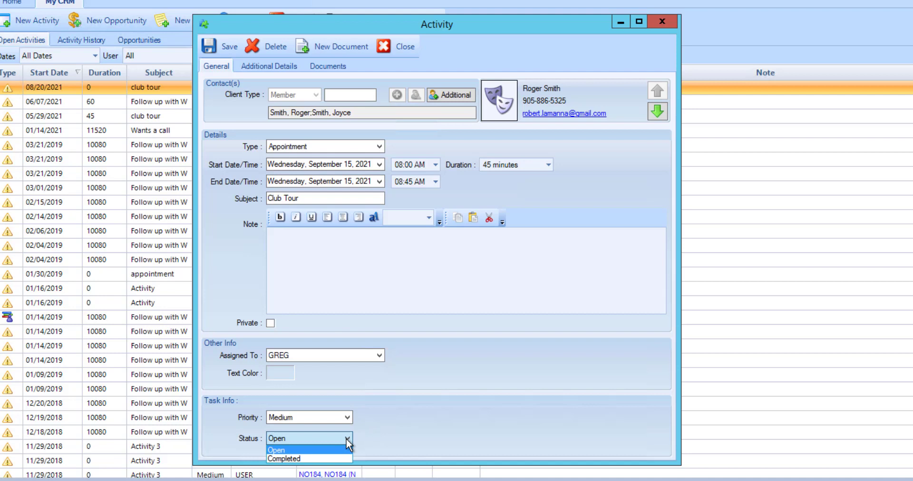
click(346, 439)
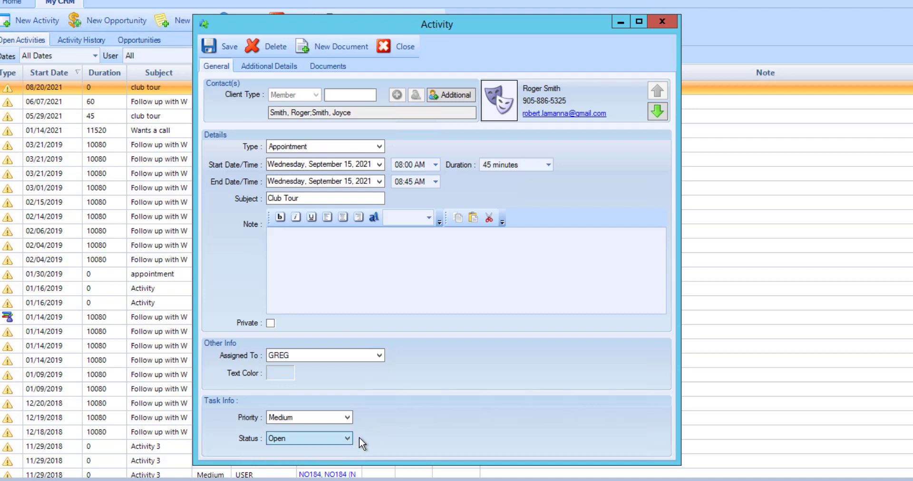
Step: Look at the new document form and the activity's attached documents, and save the Club Tour activity
click(365, 50)
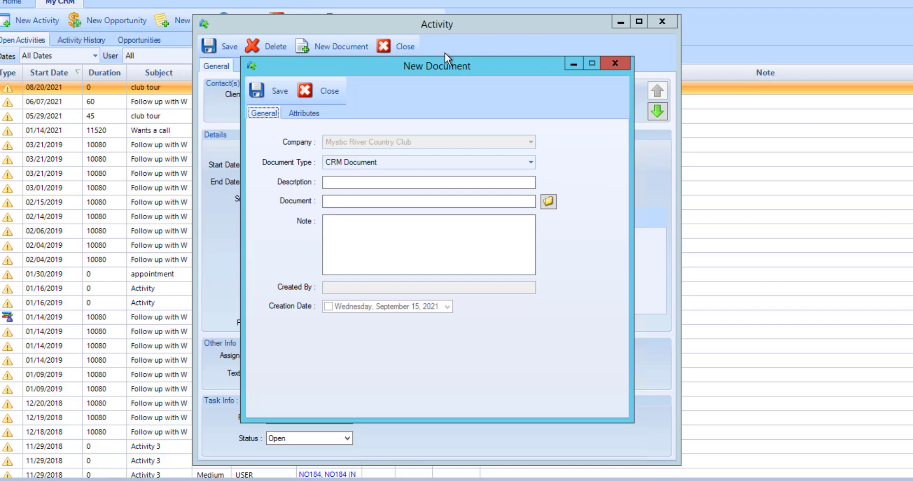
click(607, 64)
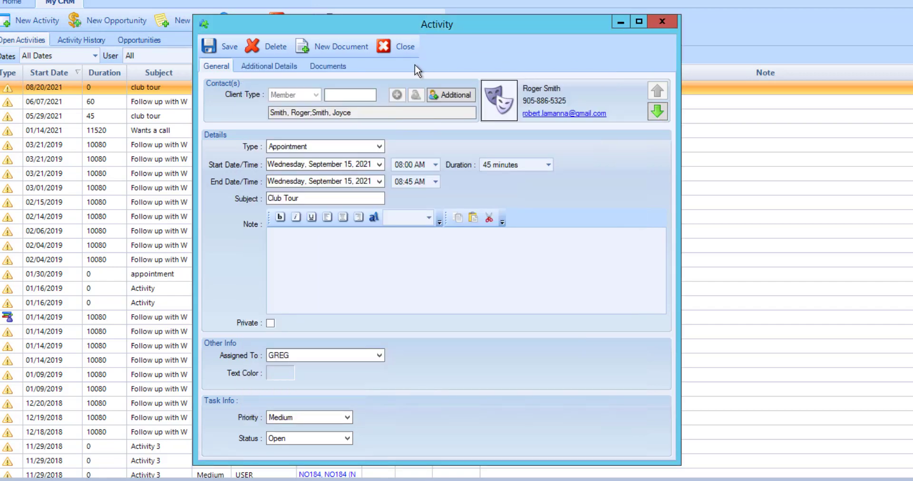
click(347, 67)
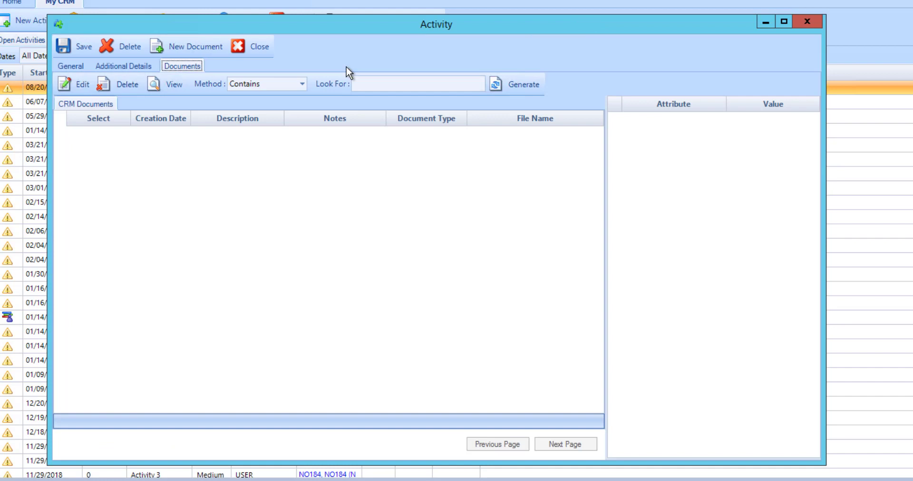
click(90, 55)
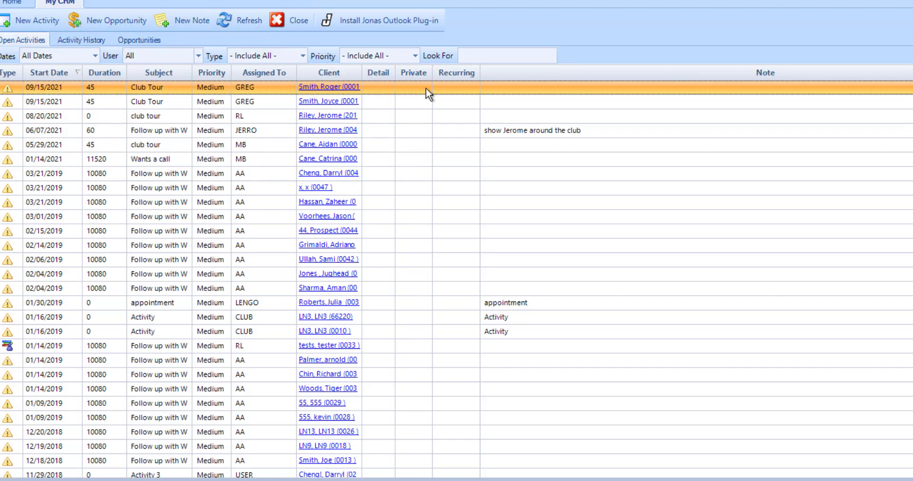
Step: Mark the first 09/15/2021 Club Tour activity as Completed, save it and show the activity history
double_click(426, 87)
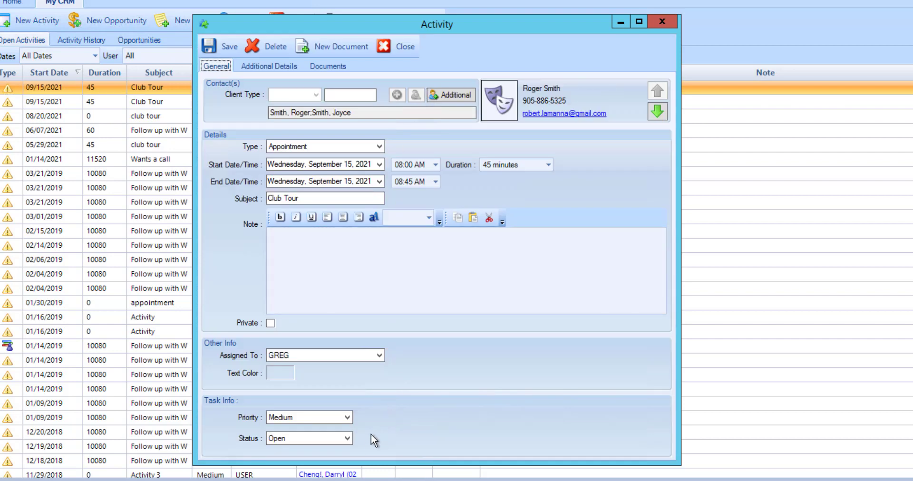
click(349, 439)
click(345, 454)
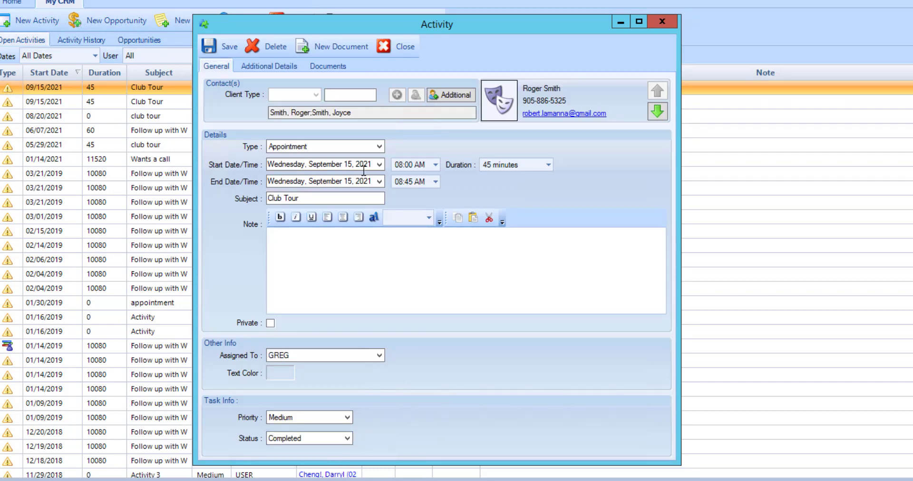
click(300, 71)
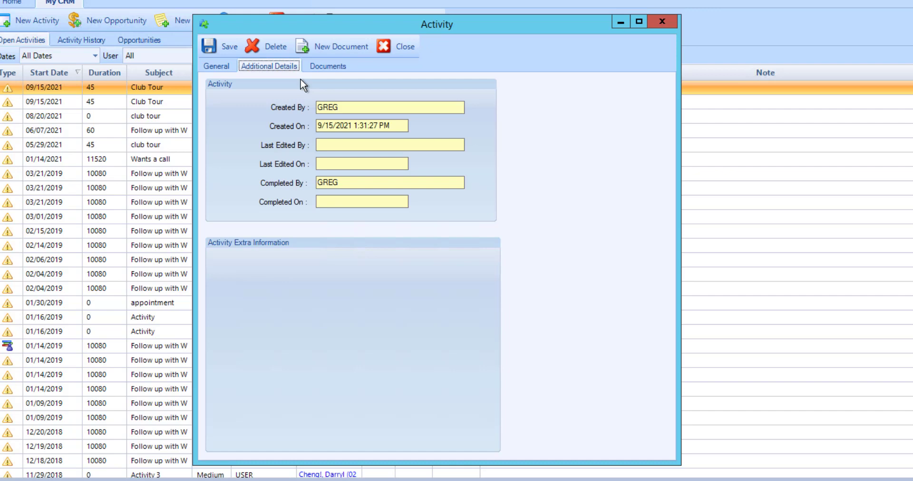
click(206, 46)
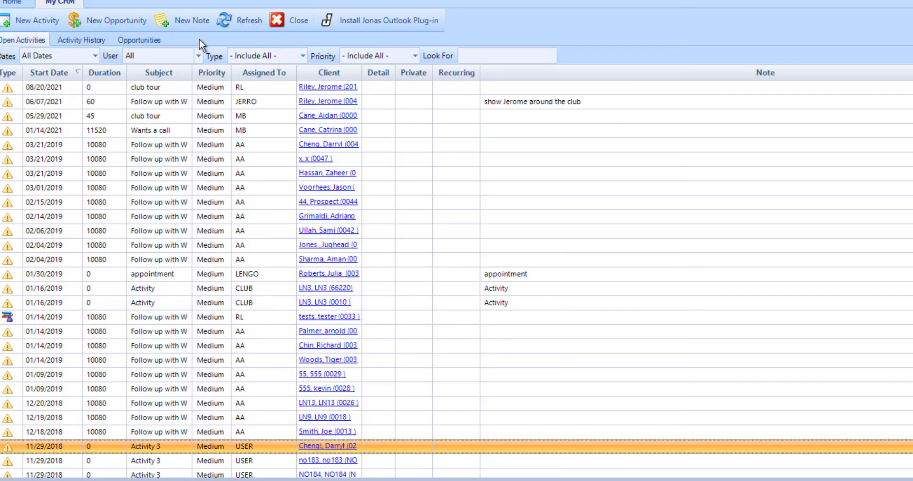
click(106, 42)
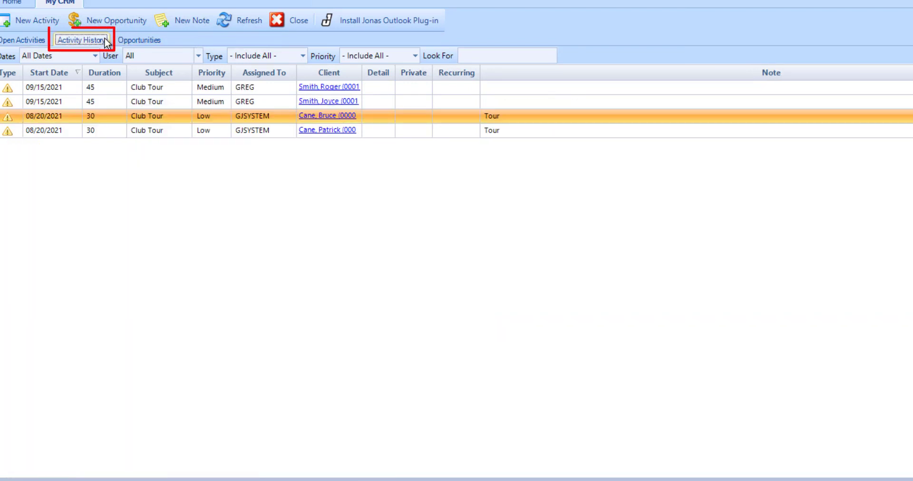
Step: Start a new opportunity from the opportunities list and look up the first member as its contact
click(163, 90)
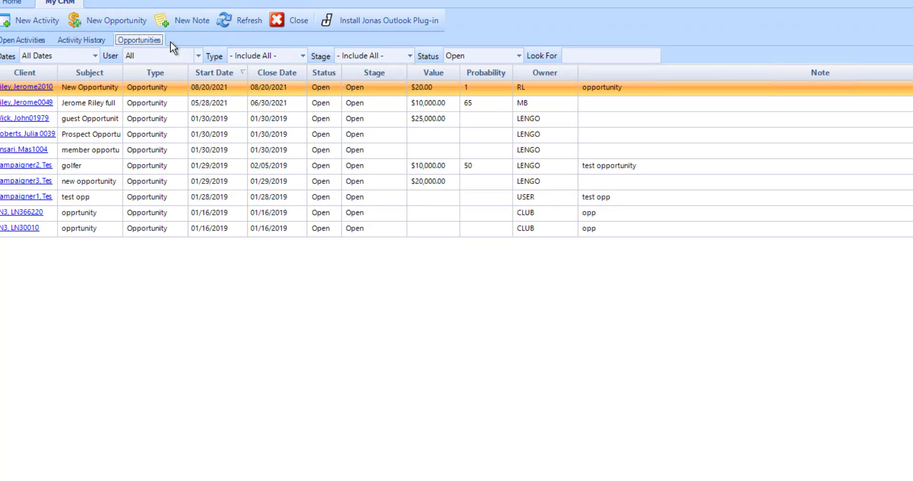
click(140, 29)
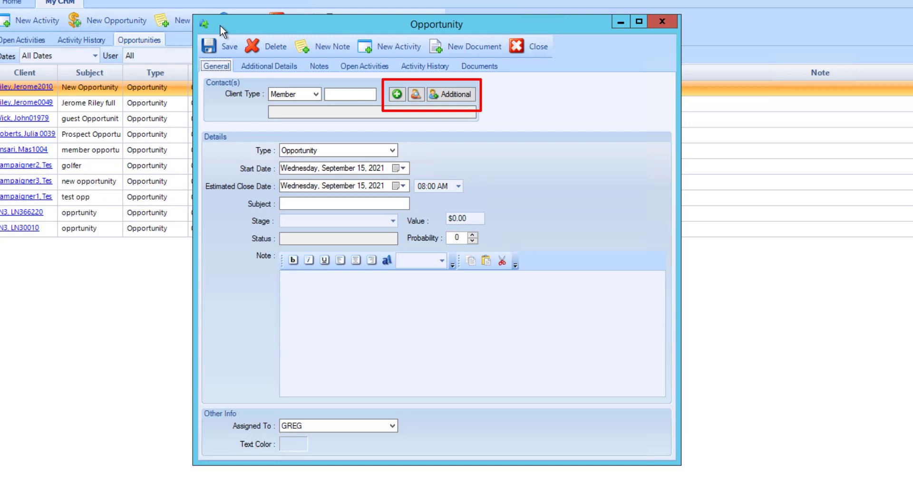
click(417, 95)
double_click(393, 59)
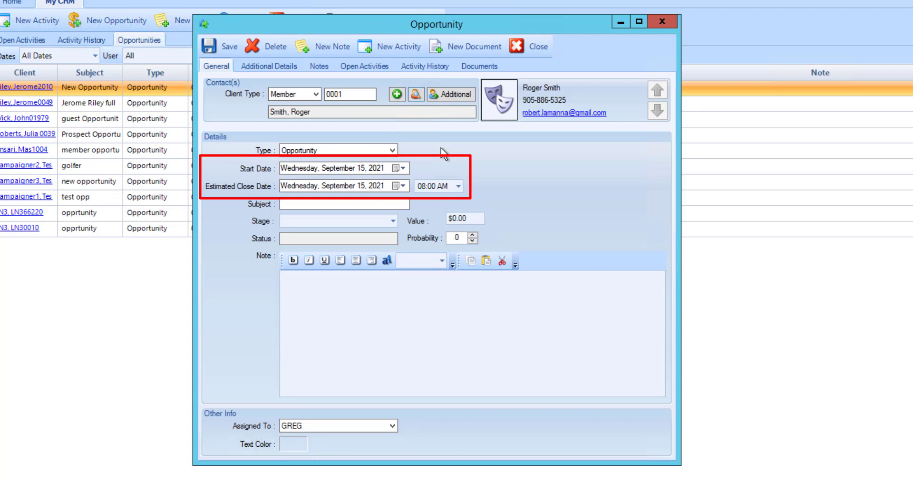
Step: Enter the subject "New Opportunity", set the stage to Open and save the opportunity
click(397, 204)
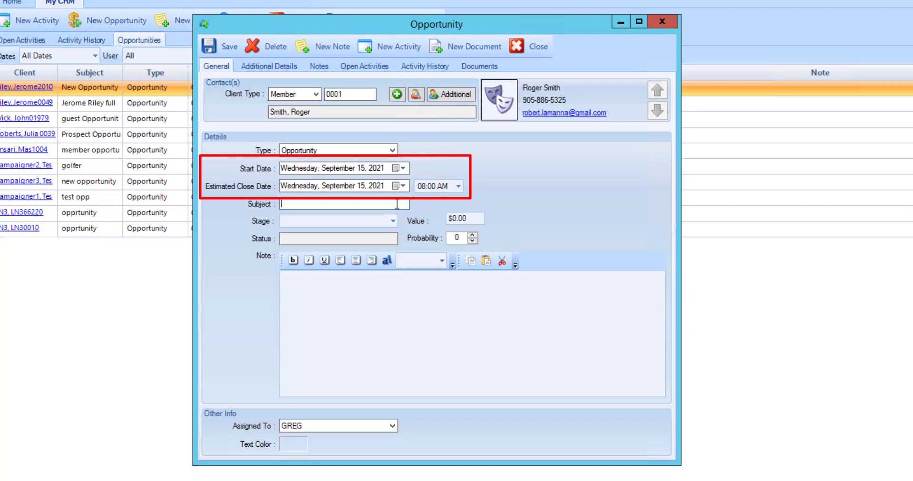
text(New Opportunit)
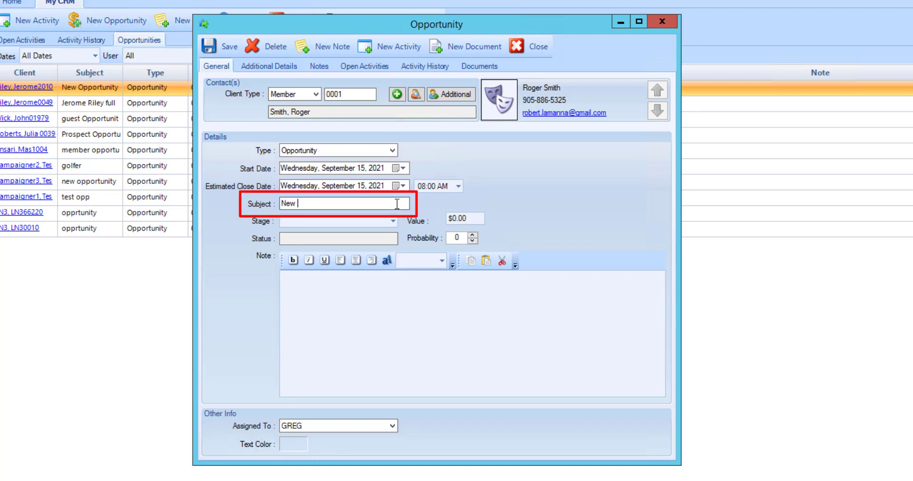
text(y)
click(361, 220)
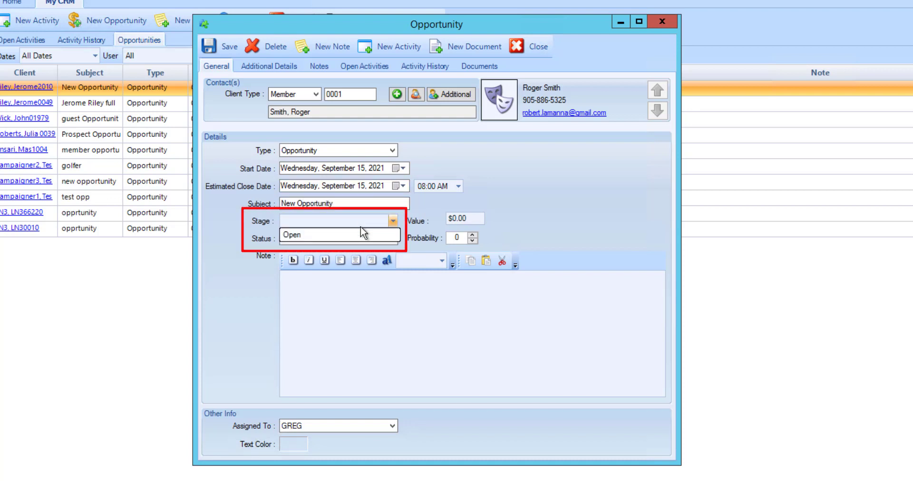
click(360, 233)
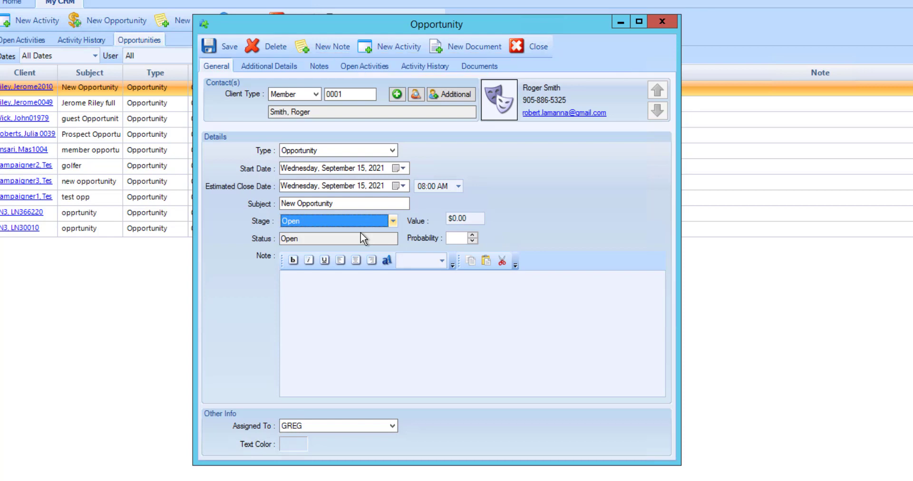
click(213, 50)
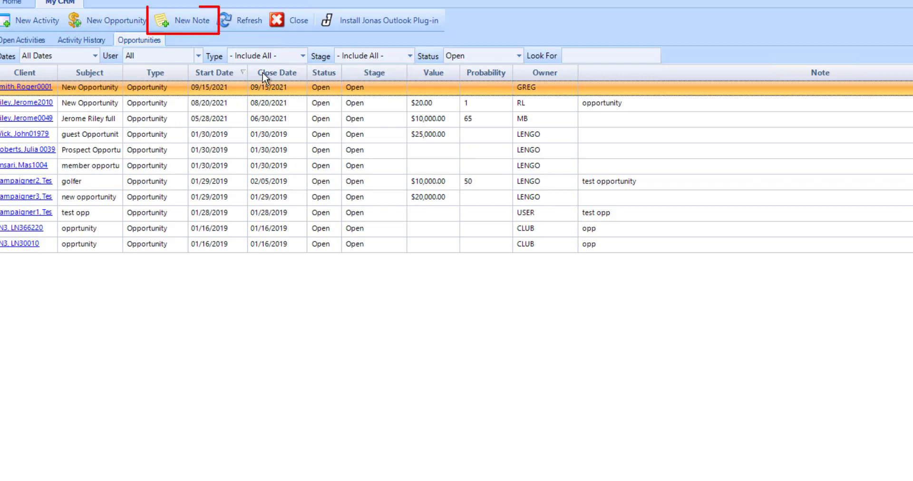
Step: Create a new note for the first member in the lookup with the subject "Note", and save it
click(209, 26)
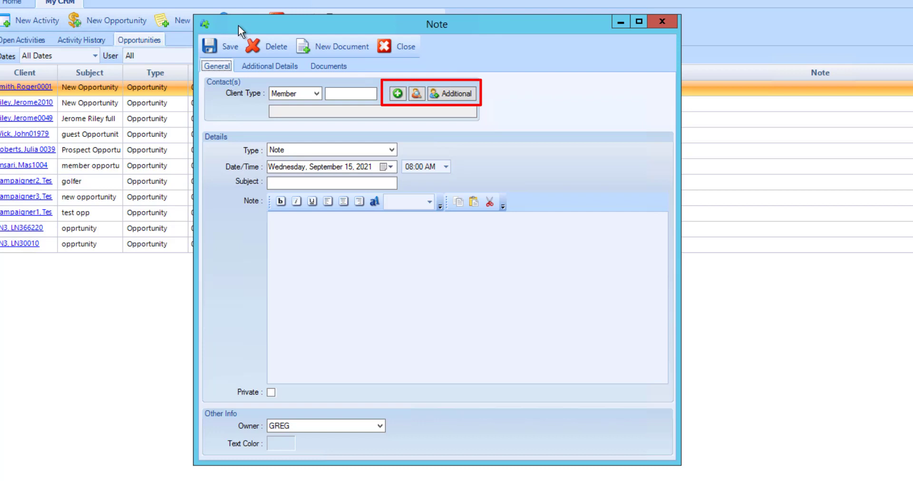
click(413, 91)
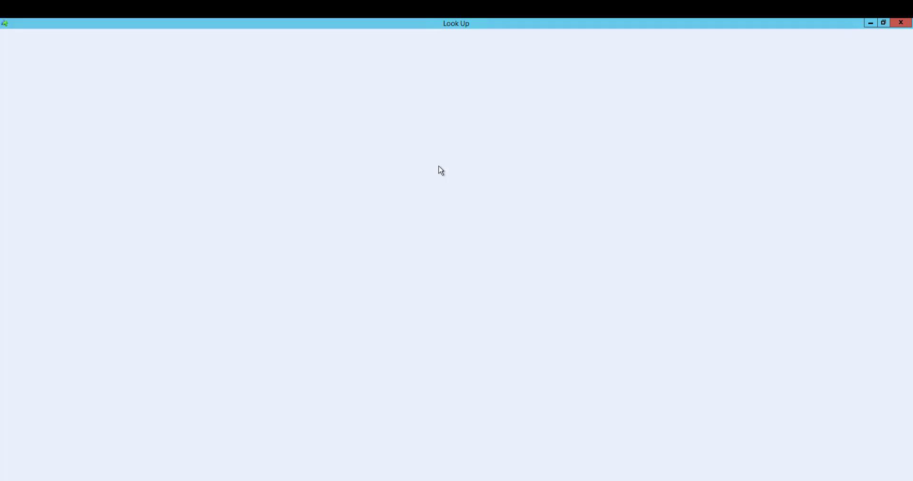
double_click(444, 78)
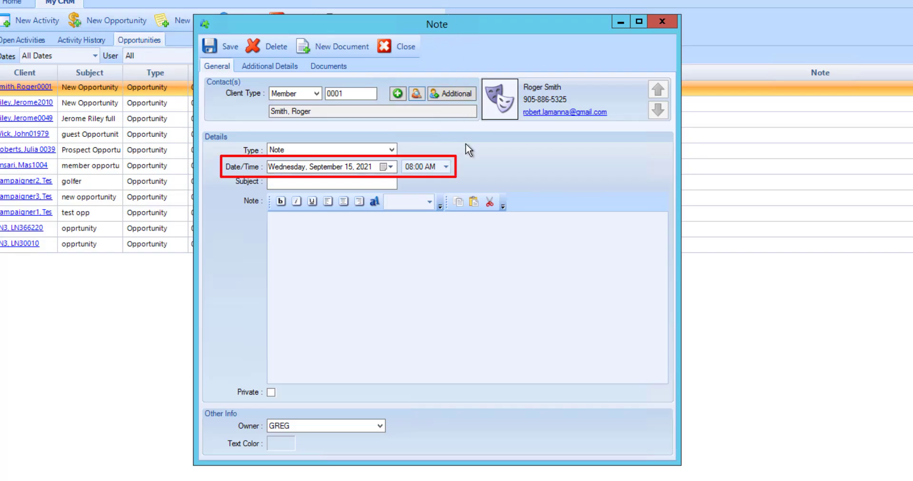
click(391, 182)
text(Note)
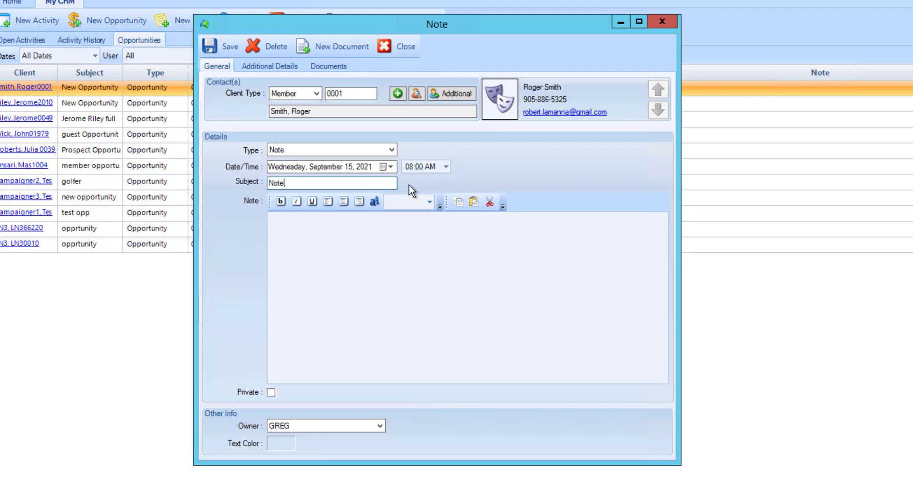
click(230, 49)
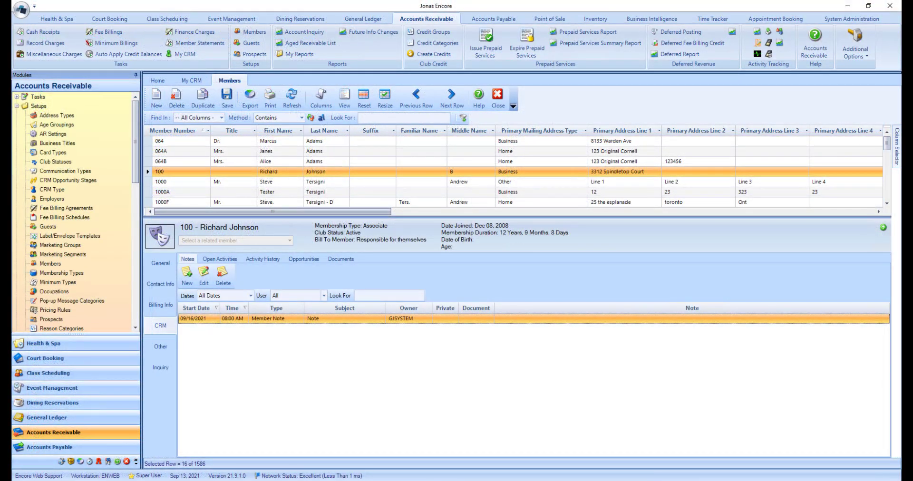